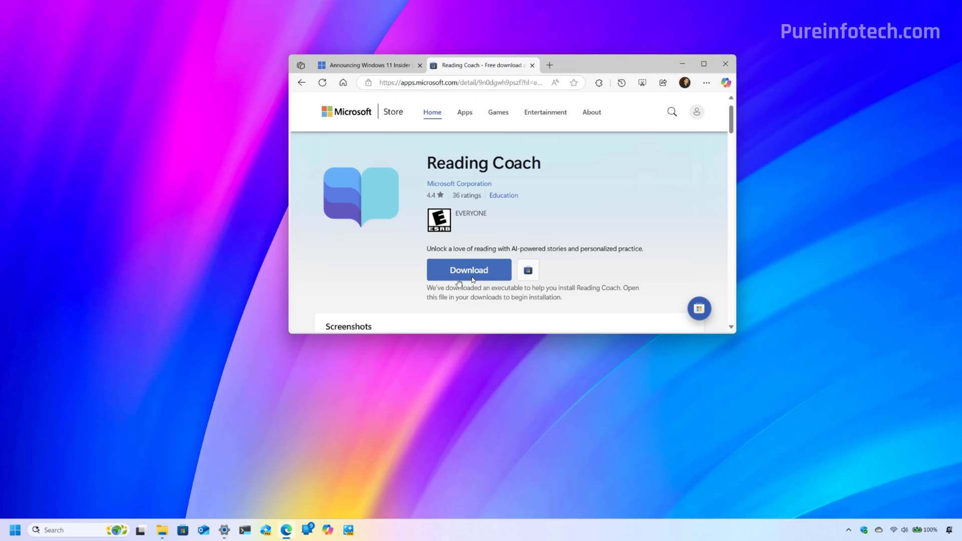
Step: Select the blog's Practice in Reading Coach paragraph with Click to Do and send it to Reading Coach
{"action": "left_click", "coordinate": [391, 66]}
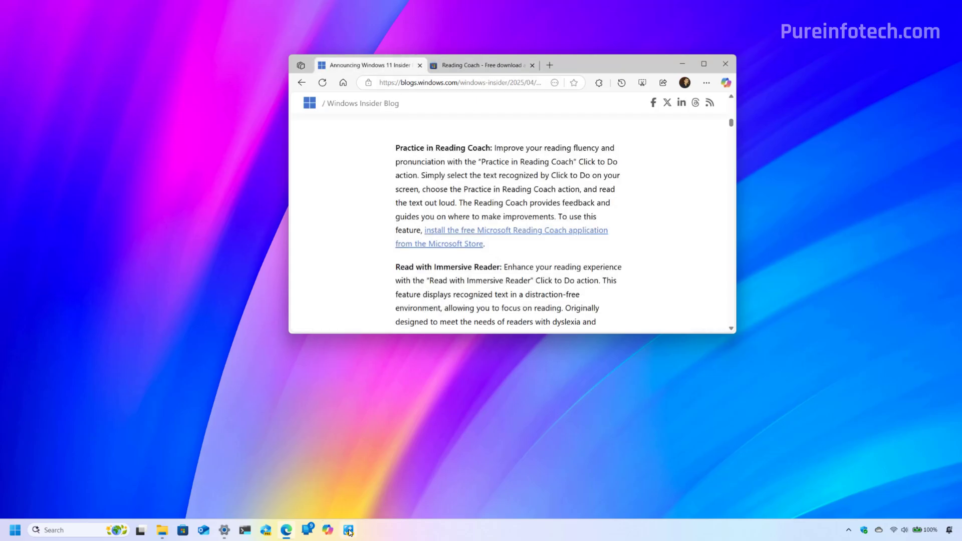
{"action": "left_click", "coordinate": [501, 169]}
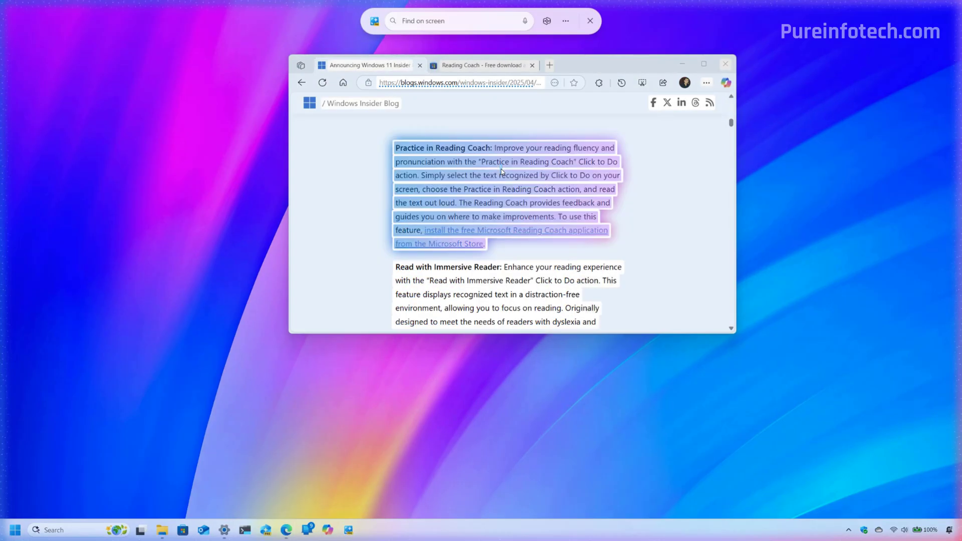
{"action": "right_click", "coordinate": [503, 179]}
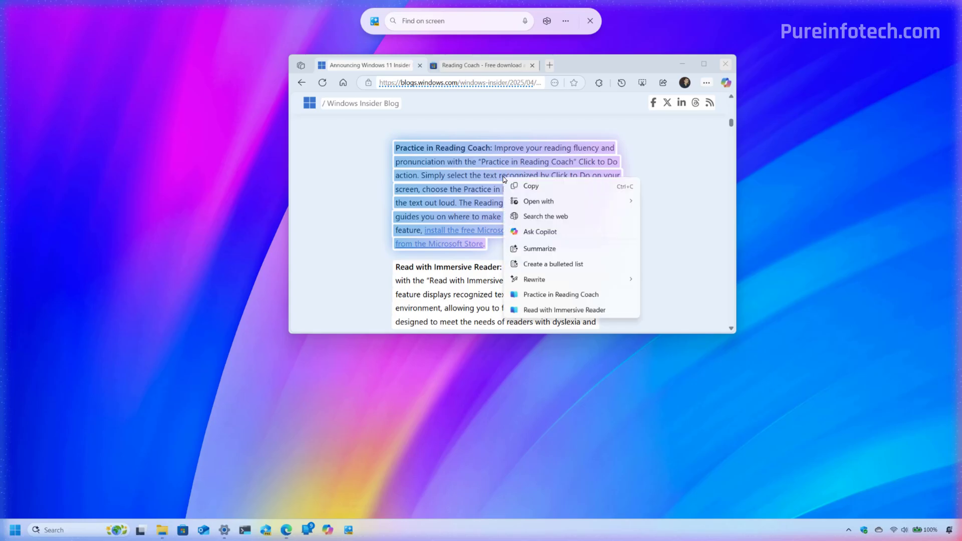
{"action": "left_click", "coordinate": [561, 294]}
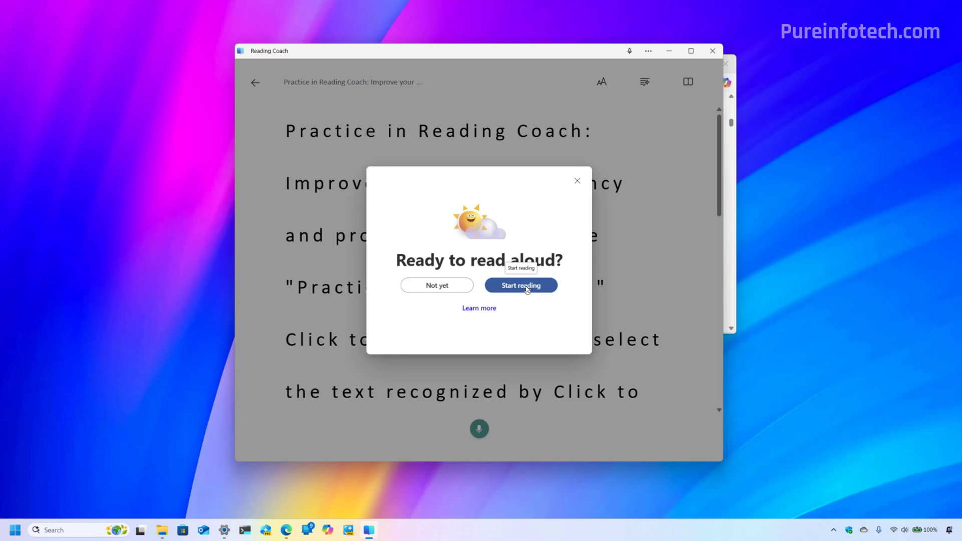
Step: Read the passage aloud, then review the results: 28% pronunciation accuracy in 11 seconds
{"action": "left_click", "coordinate": [527, 290]}
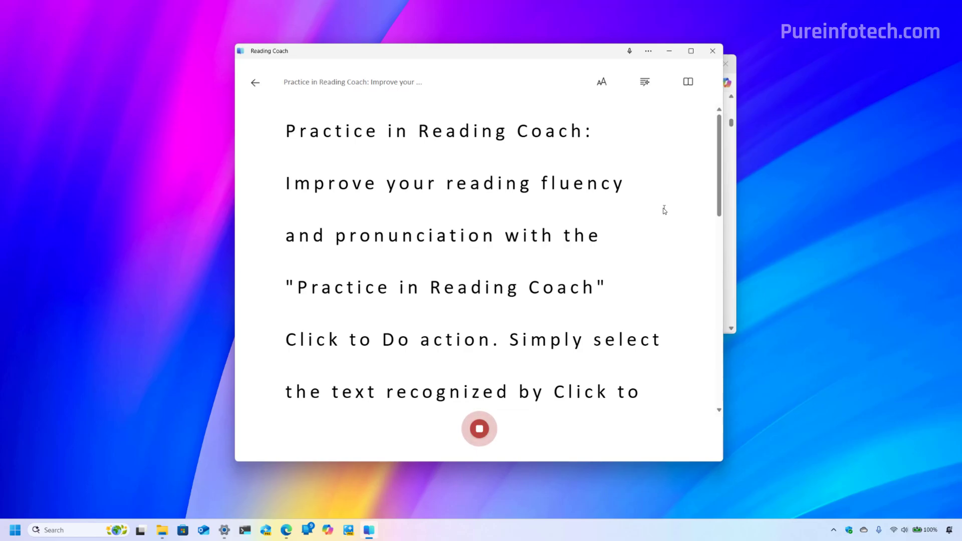
{"action": "left_click", "coordinate": [479, 428]}
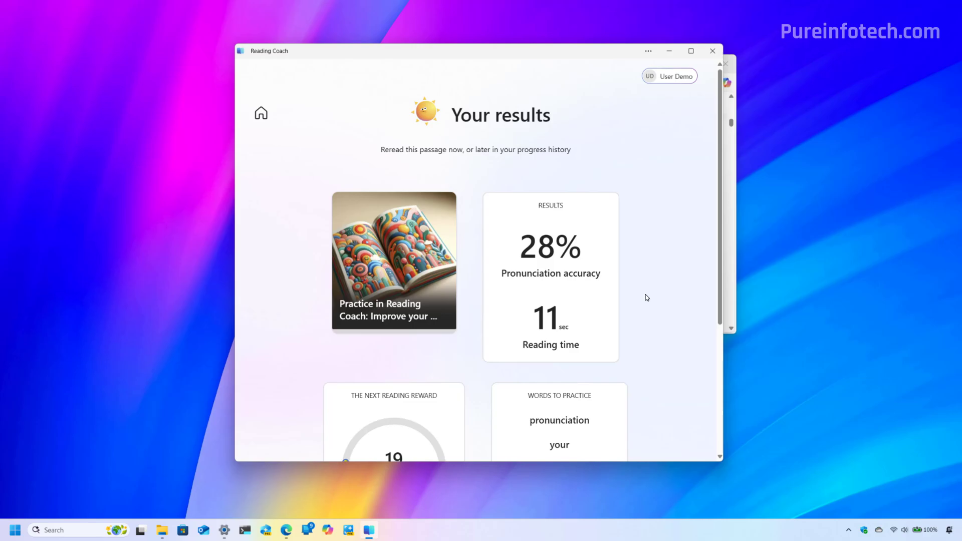
{"action": "scroll", "coordinate": [647, 297], "scroll_direction": "down", "scroll_amount": 3}
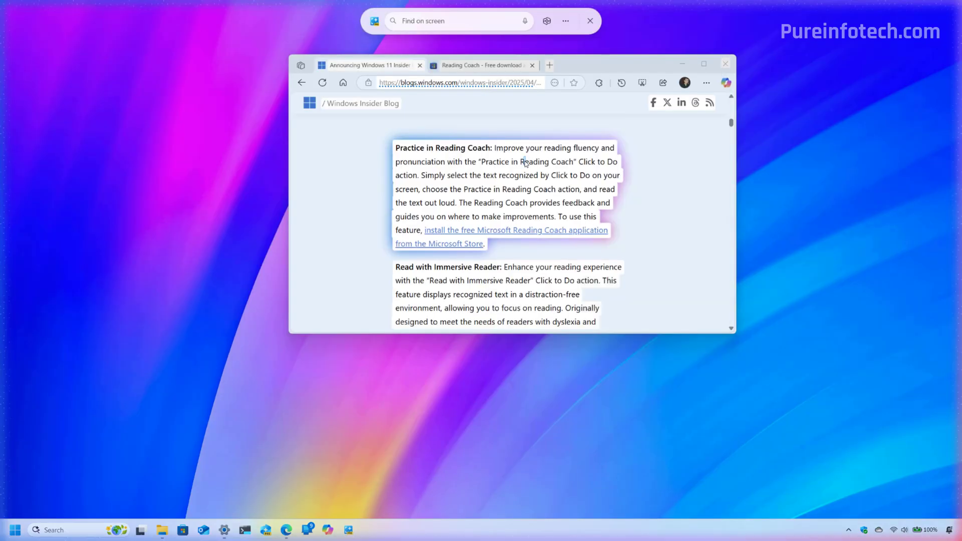
Step: Open the Practice in Reading Coach paragraph in Immersive Reader and play it aloud
{"action": "left_click", "coordinate": [525, 164]}
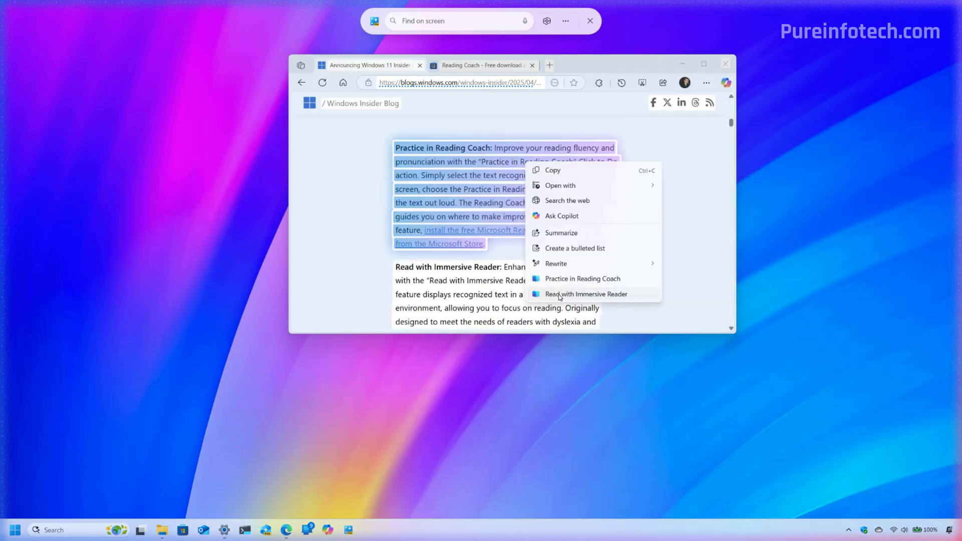
{"action": "left_click", "coordinate": [559, 295]}
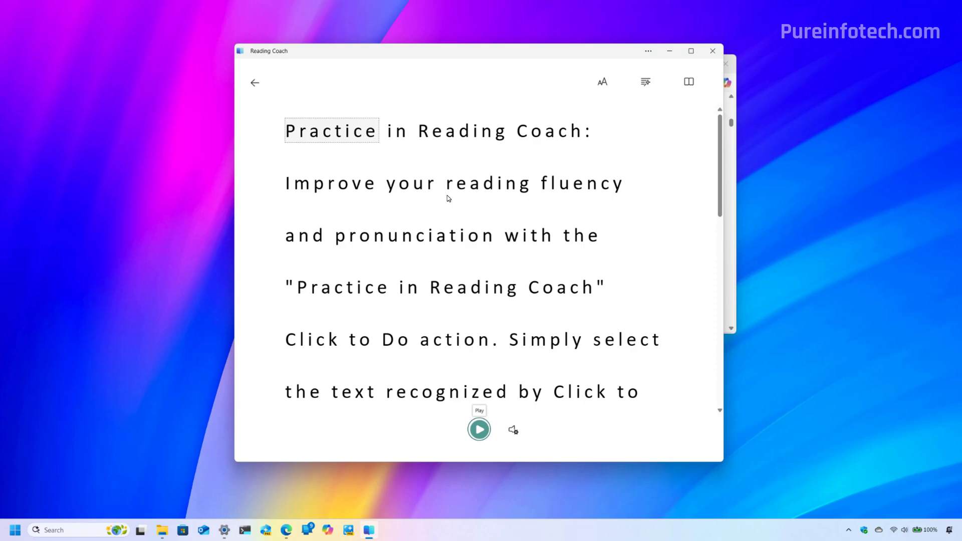
{"action": "left_click", "coordinate": [479, 430]}
Step: Colour nouns and verbs, split words into syllables, check Text Preferences, then close Immersive Reader
{"action": "left_click", "coordinate": [646, 82]}
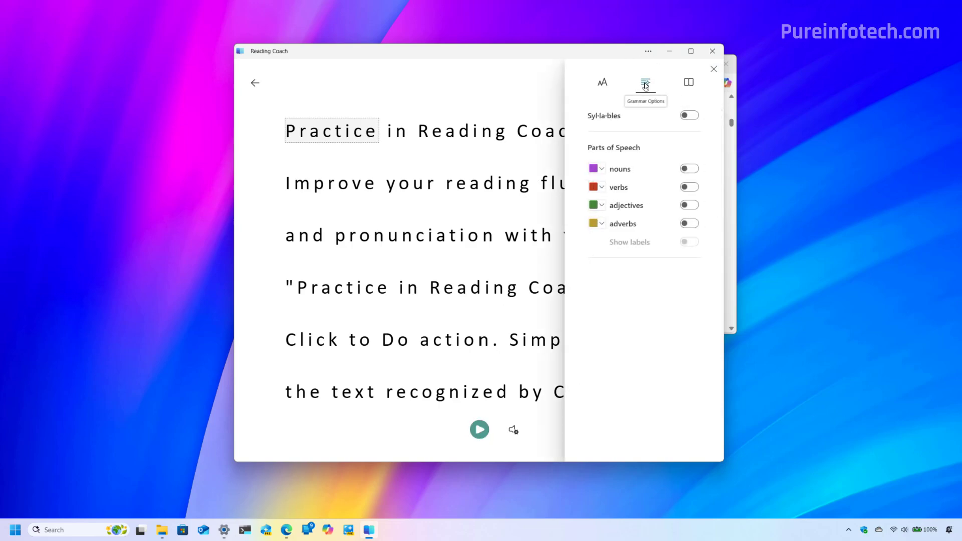
{"action": "left_click", "coordinate": [693, 168]}
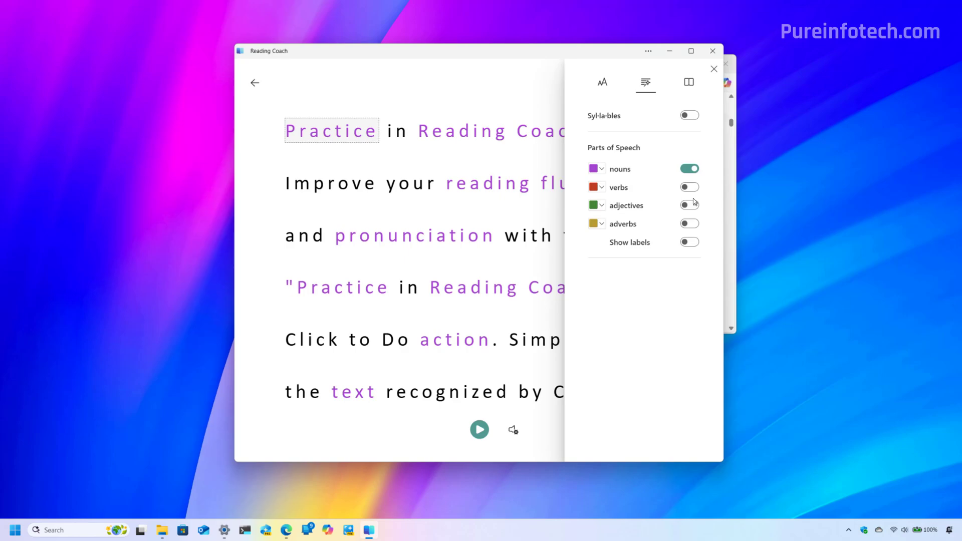
{"action": "left_click", "coordinate": [691, 187]}
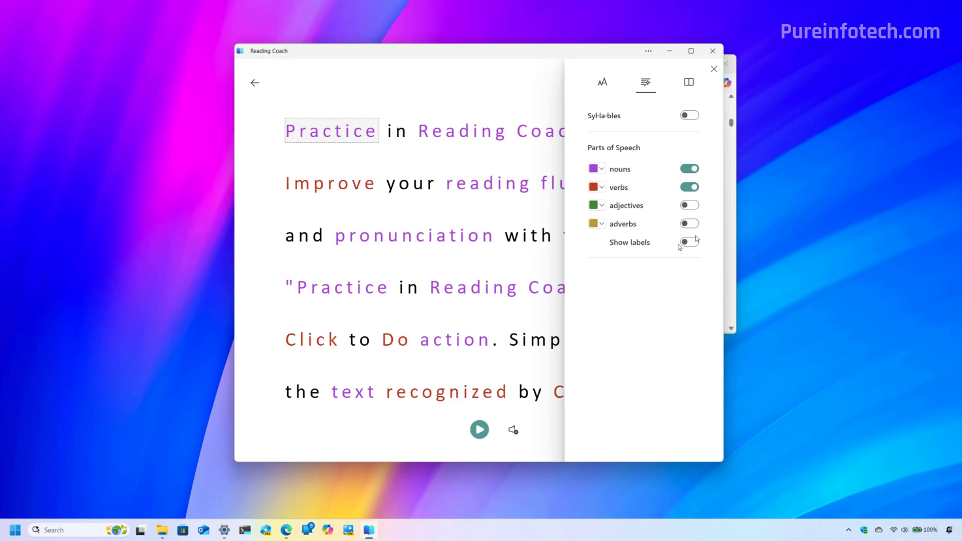
{"action": "left_click", "coordinate": [696, 122]}
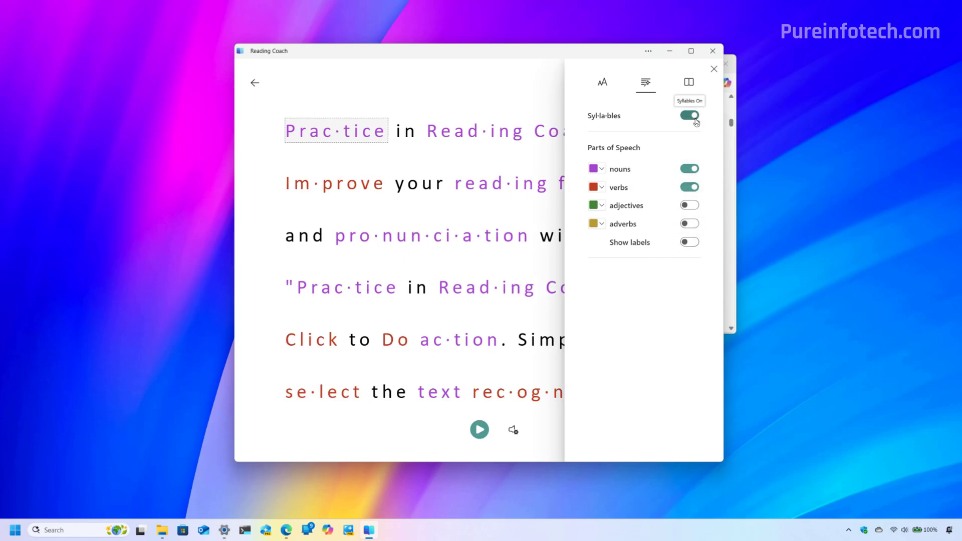
{"action": "left_click", "coordinate": [601, 83]}
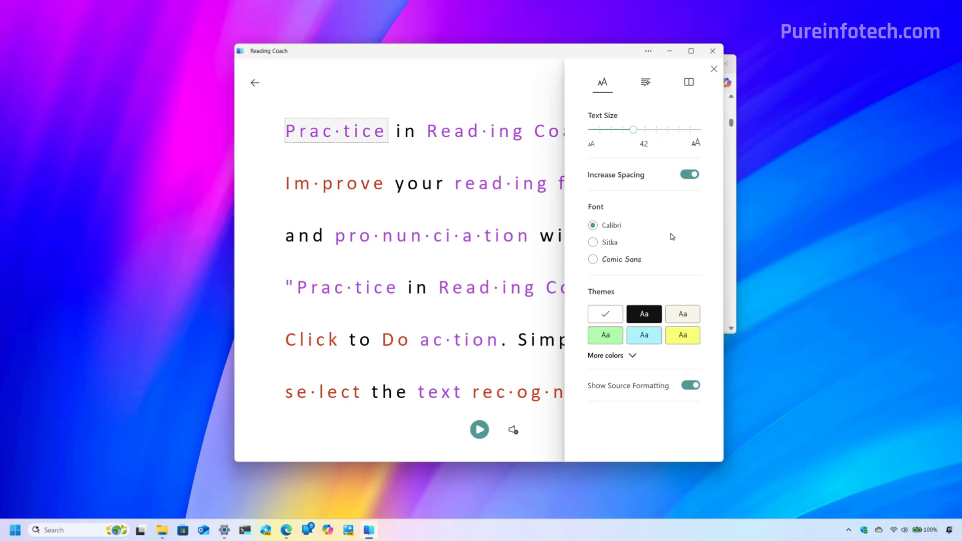
{"action": "key", "text": "alt+F4"}
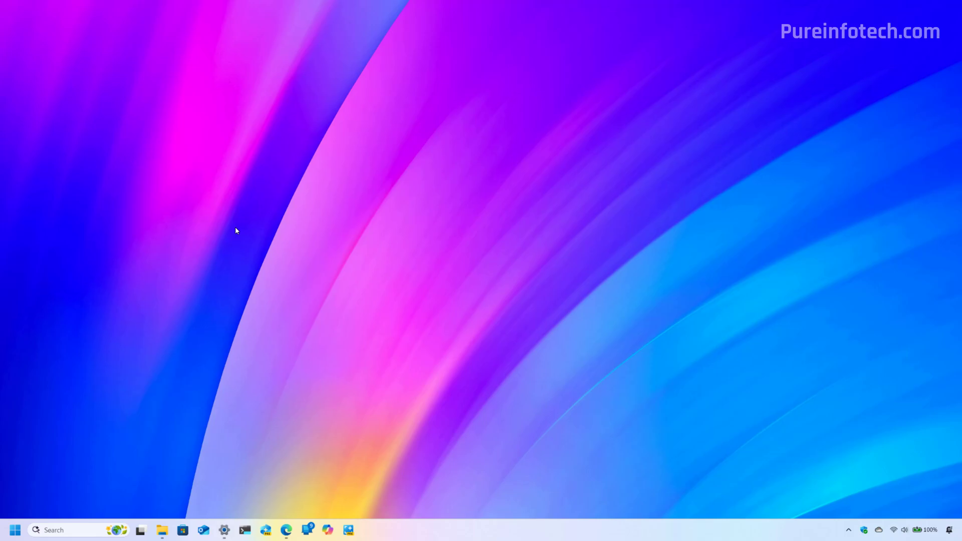
{"action": "left_click", "coordinate": [69, 532]}
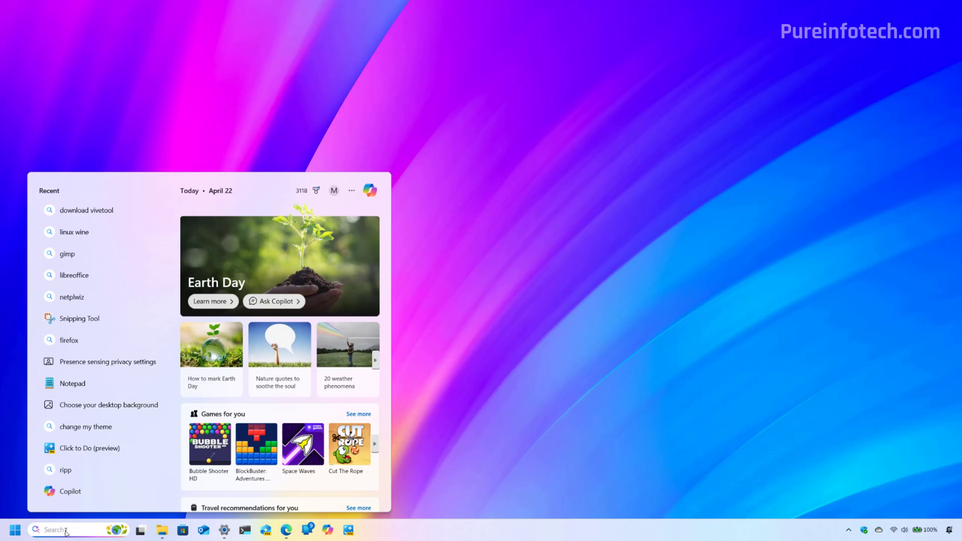
{"action": "type", "text": "bear"}
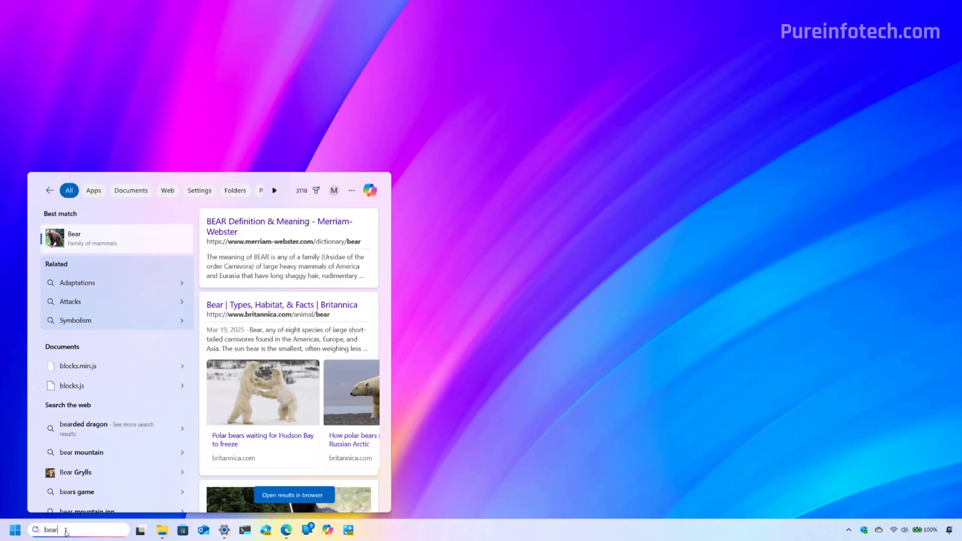
{"action": "left_click", "coordinate": [274, 191]}
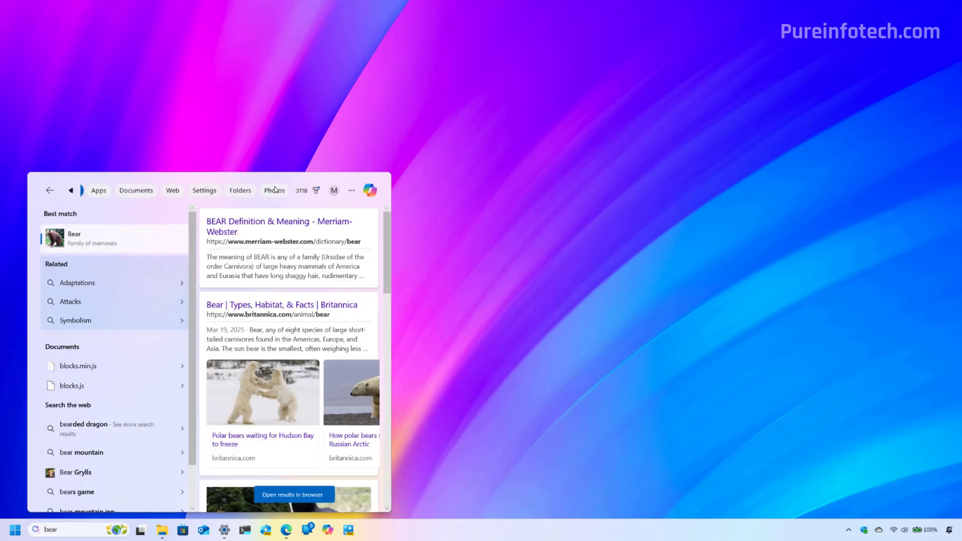
{"action": "left_click", "coordinate": [277, 191]}
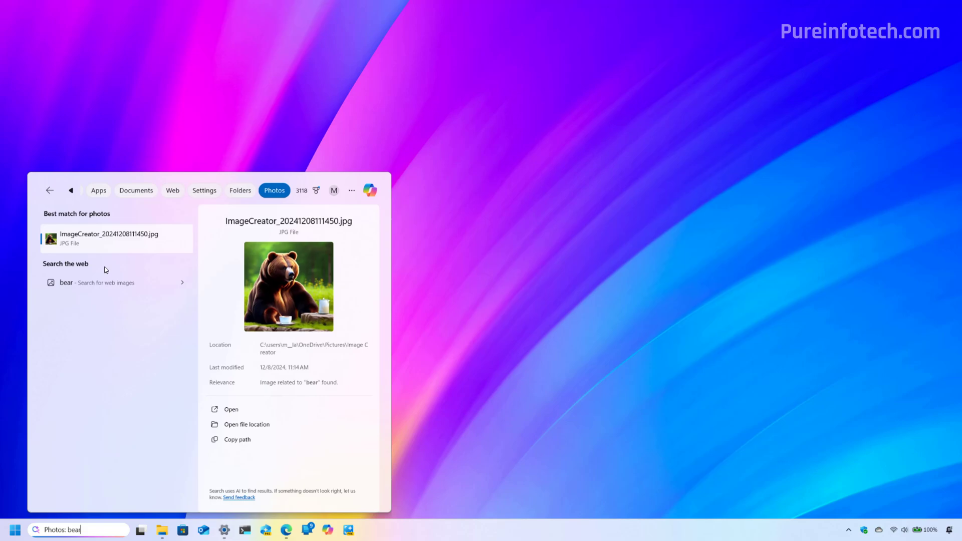
{"action": "left_click", "coordinate": [358, 261]}
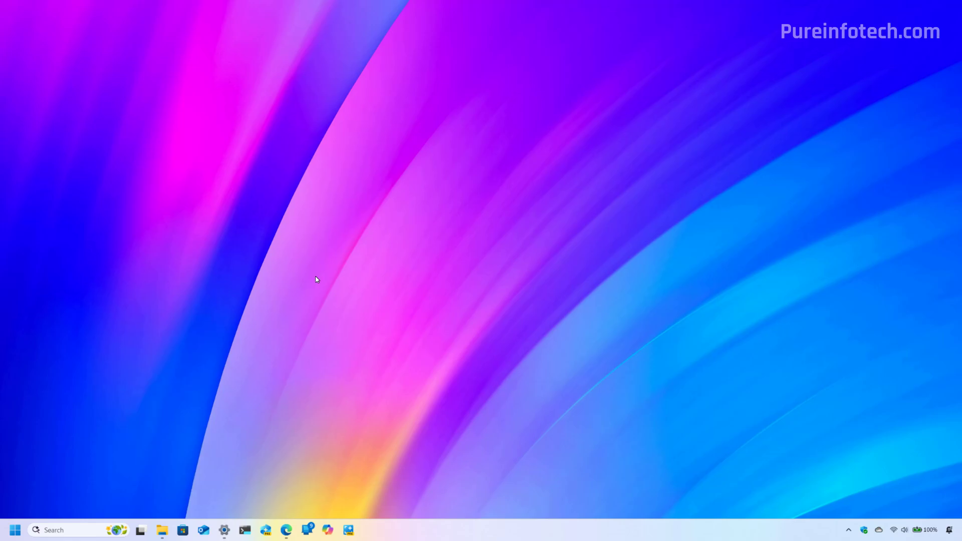
Step: Search 'voice' in Settings and turn Voice access on under Accessibility > Speech
{"action": "left_click", "coordinate": [225, 530]}
{"action": "left_click", "coordinate": [198, 136]}
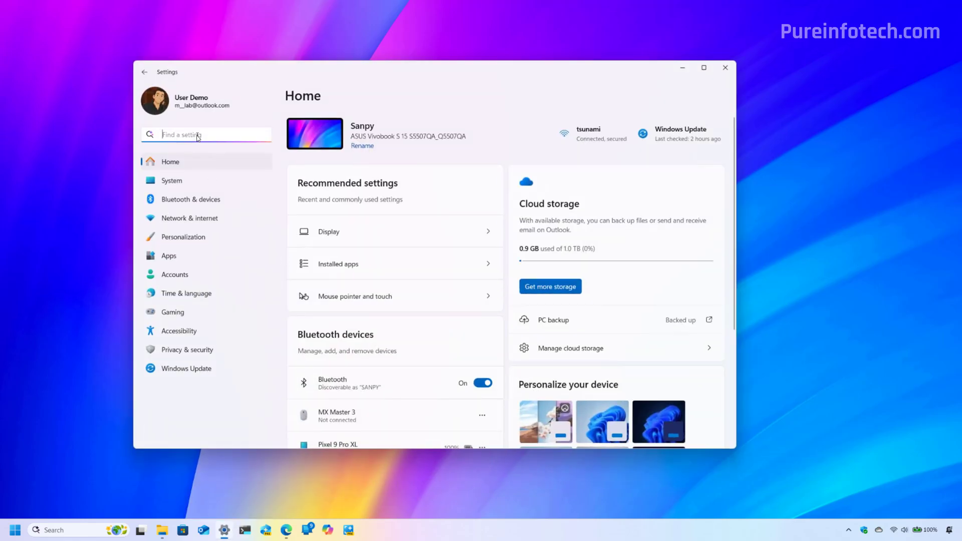
{"action": "type", "text": "voice"}
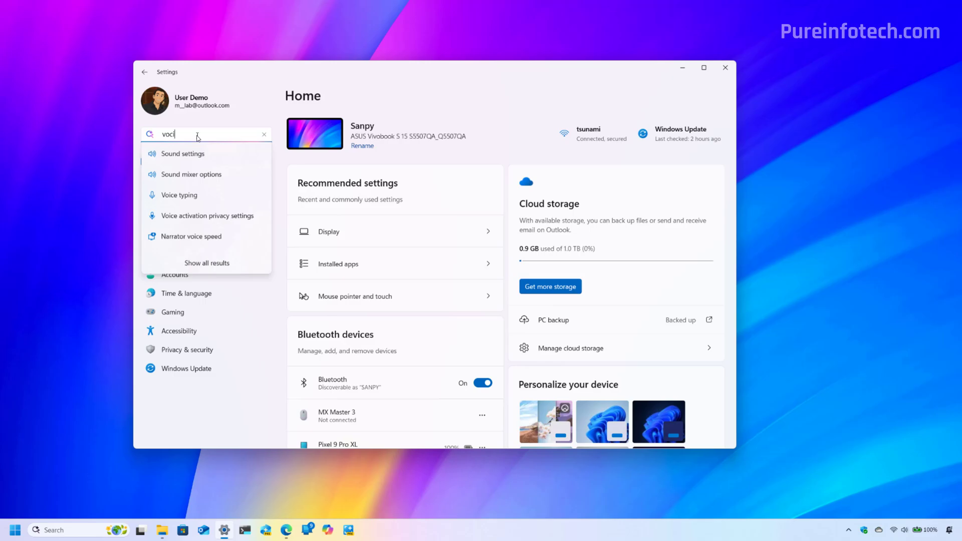
{"action": "left_click", "coordinate": [200, 213]}
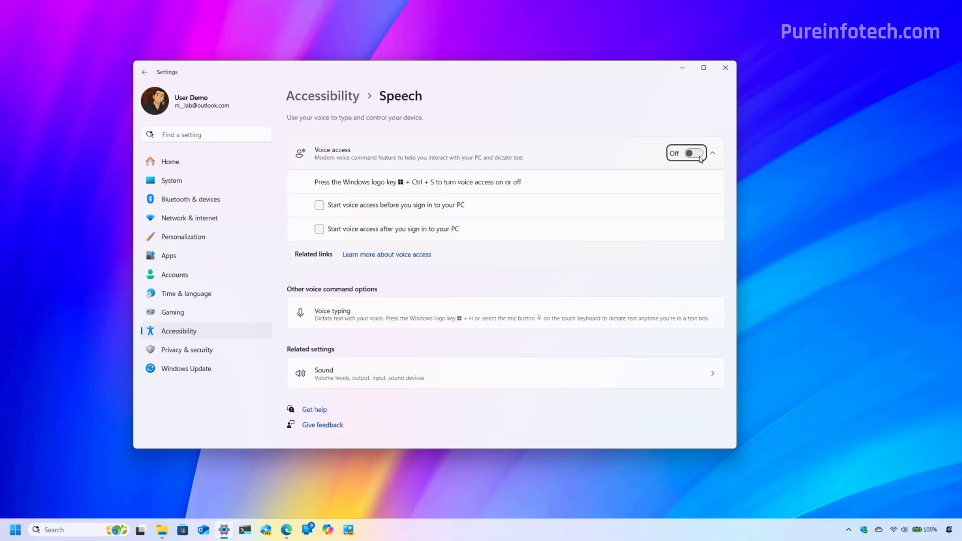
{"action": "left_click", "coordinate": [696, 155]}
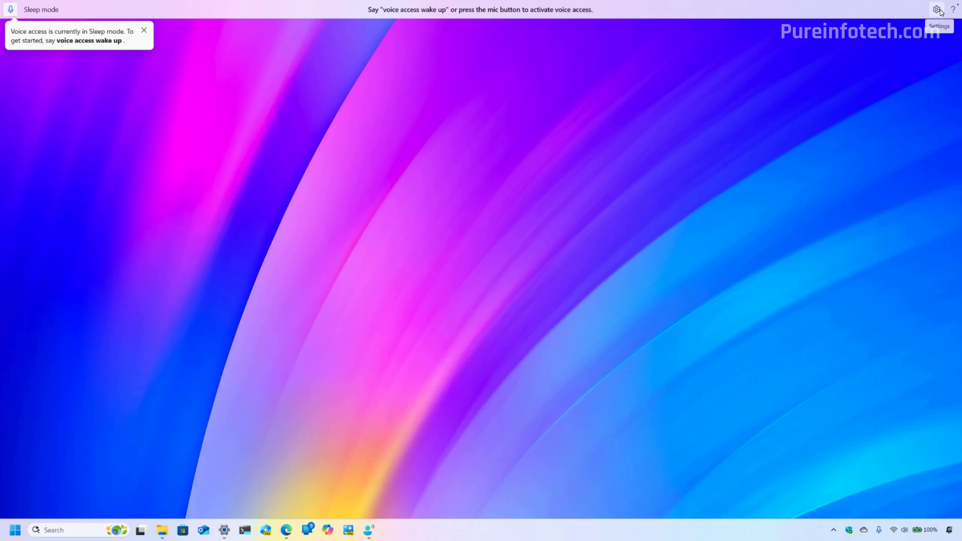
Step: Open Add to vocabulary from the voice access menu and dismiss it without adding words
{"action": "left_click", "coordinate": [937, 9]}
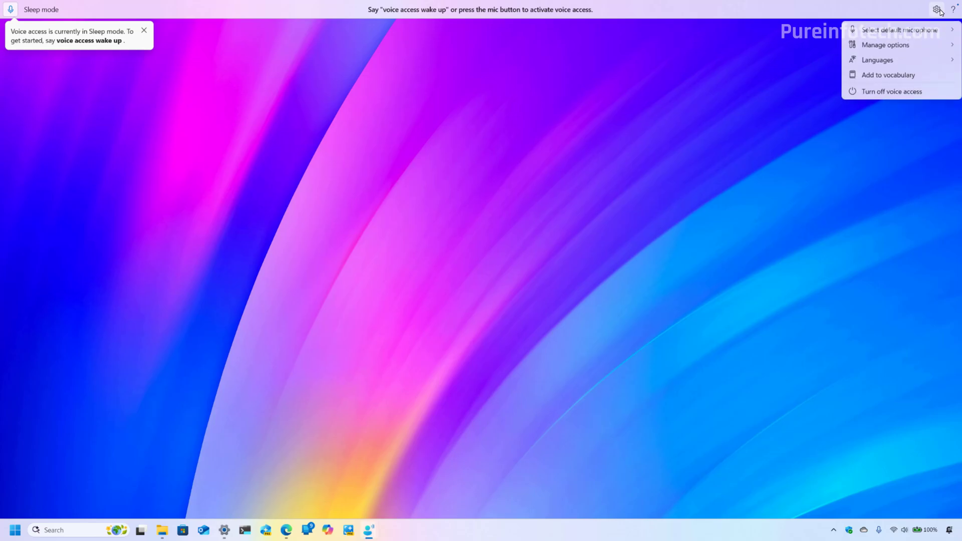
{"action": "left_click", "coordinate": [890, 75]}
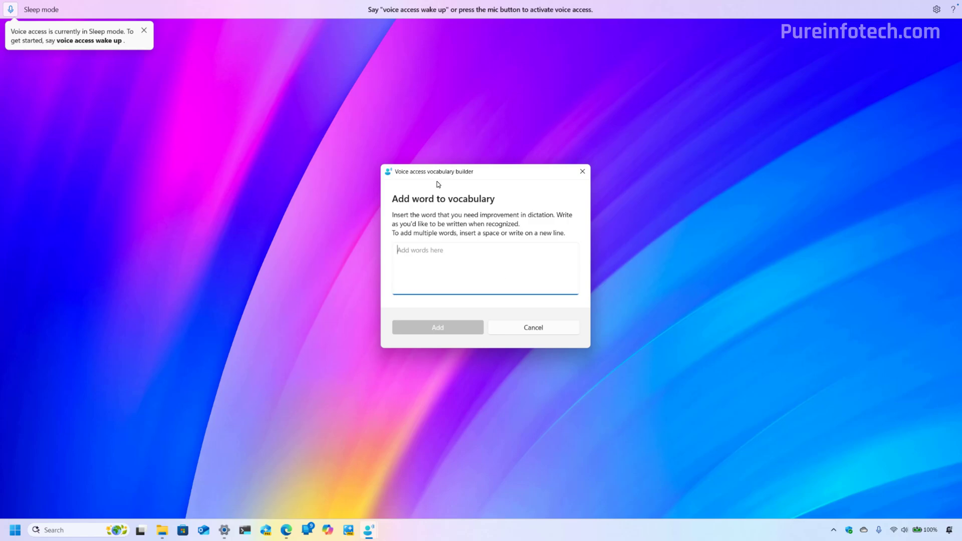
{"action": "key", "text": "Escape"}
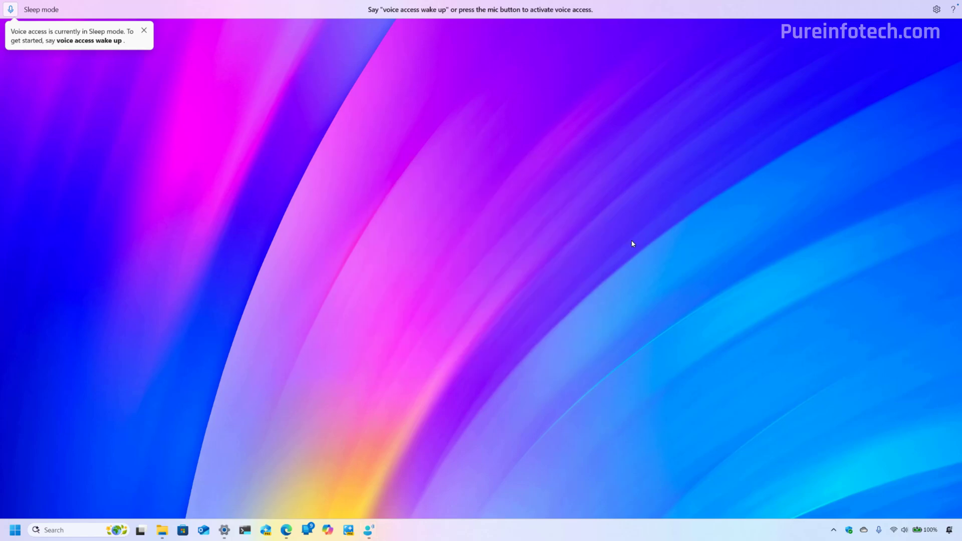
Step: Check the Accessibility quick toggles in Quick Settings for voice access, then close the panel
{"action": "left_click", "coordinate": [907, 530]}
{"action": "left_click", "coordinate": [881, 401]}
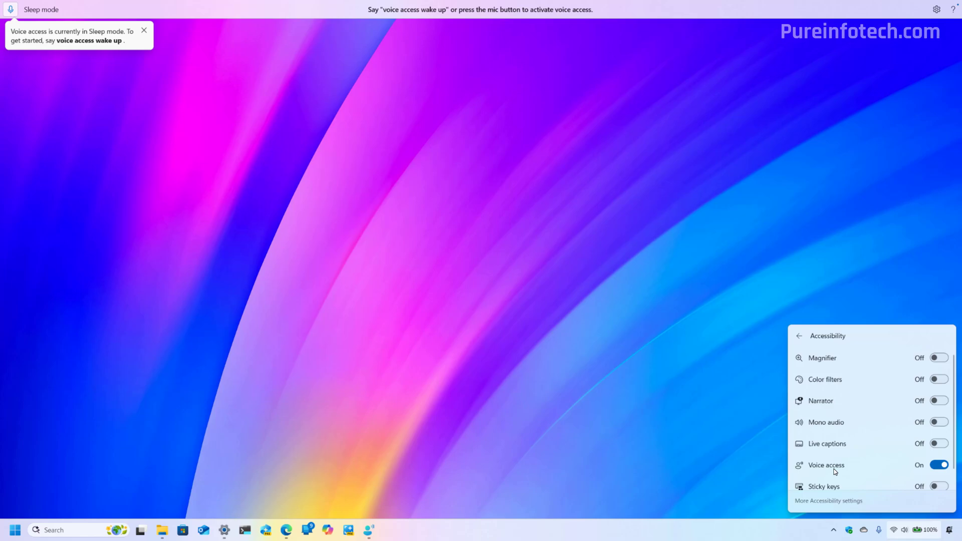
{"action": "scroll", "coordinate": [852, 461], "scroll_direction": "down", "scroll_amount": 1}
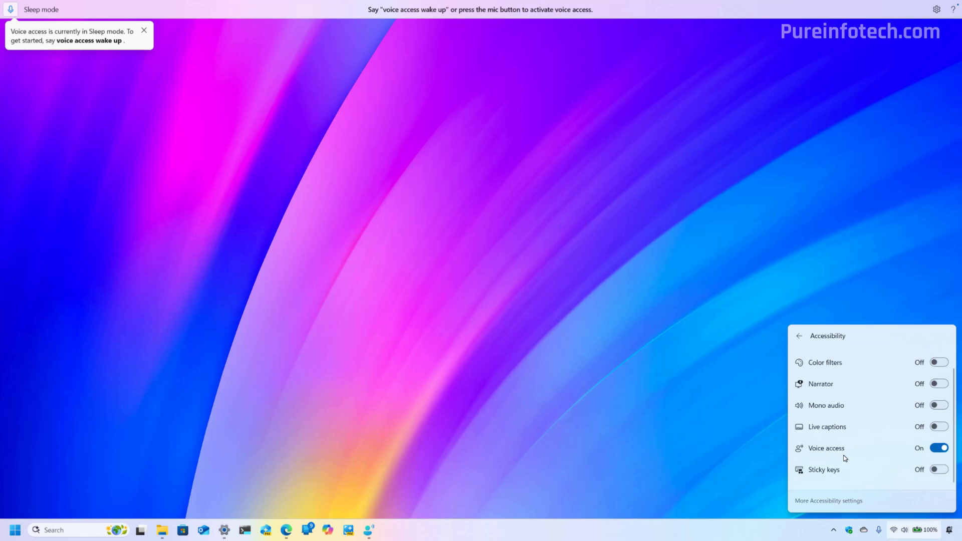
{"action": "left_click", "coordinate": [391, 262]}
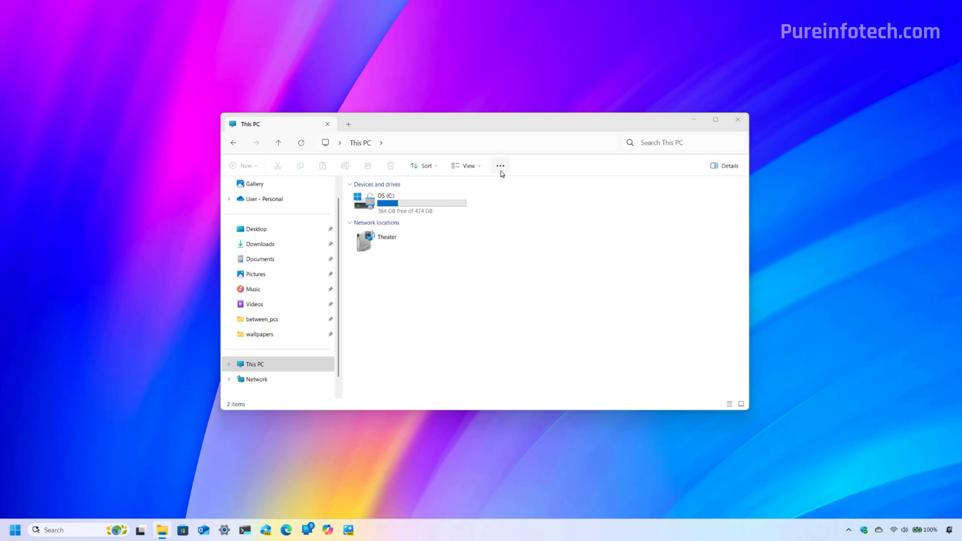
Step: Use Run to open C:\Program Files in a separate File Explorer window
{"action": "left_click", "coordinate": [72, 531]}
{"action": "type", "text": "run"}
{"action": "key", "text": "Return"}
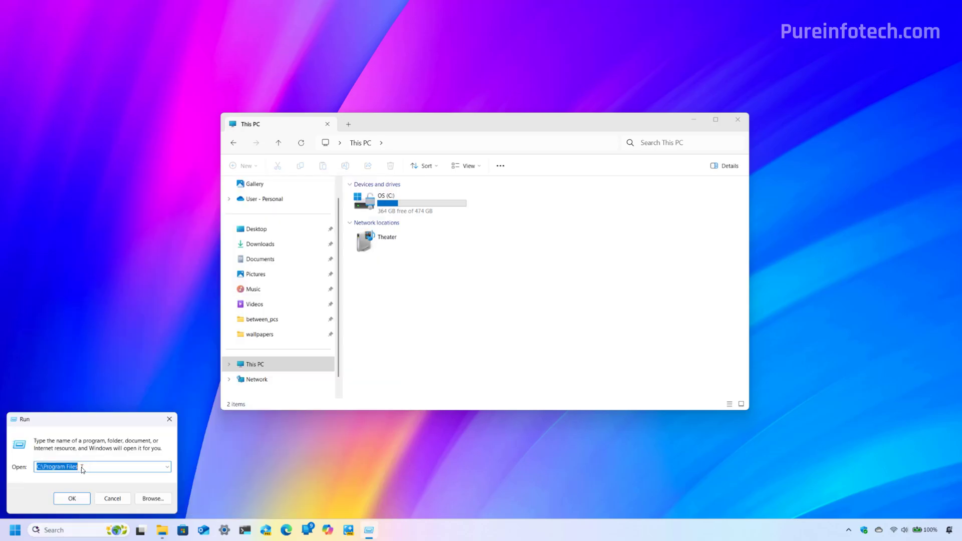
{"action": "left_click", "coordinate": [84, 469]}
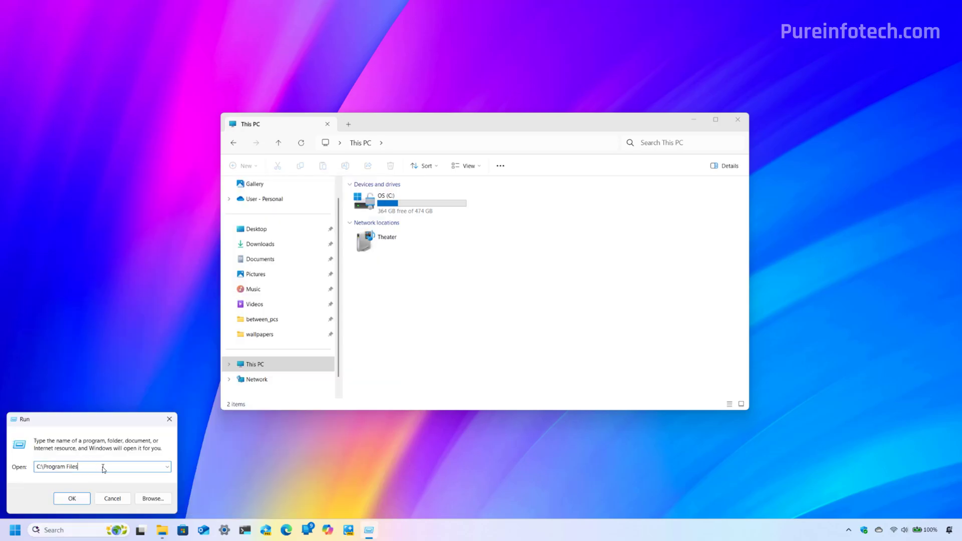
{"action": "left_click", "coordinate": [72, 499]}
Step: Drag Program Files into the This PC window as a tab and open Folder Options
{"action": "left_click_drag", "start_coordinate": [420, 141], "coordinate": [492, 185]}
{"action": "left_click_drag", "start_coordinate": [371, 188], "coordinate": [389, 134]}
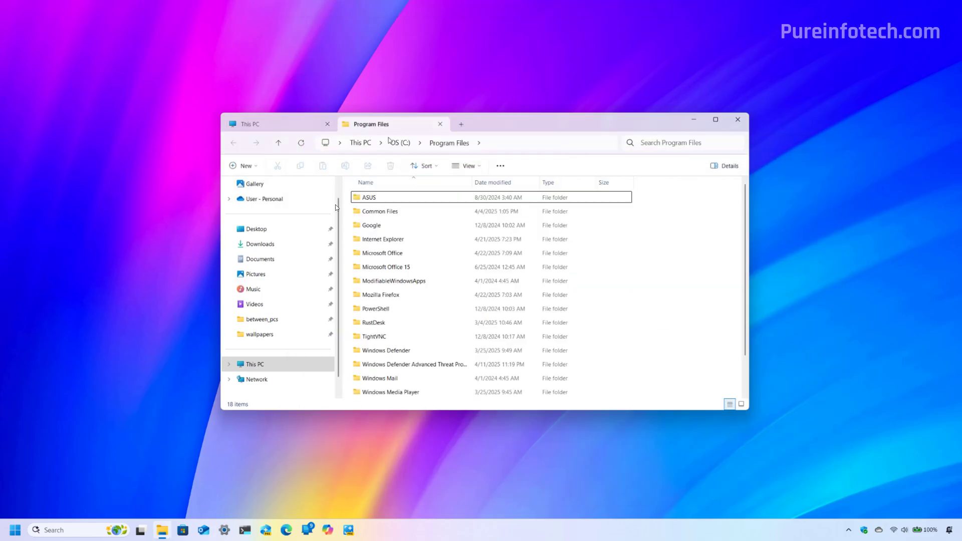
{"action": "left_click", "coordinate": [499, 167]}
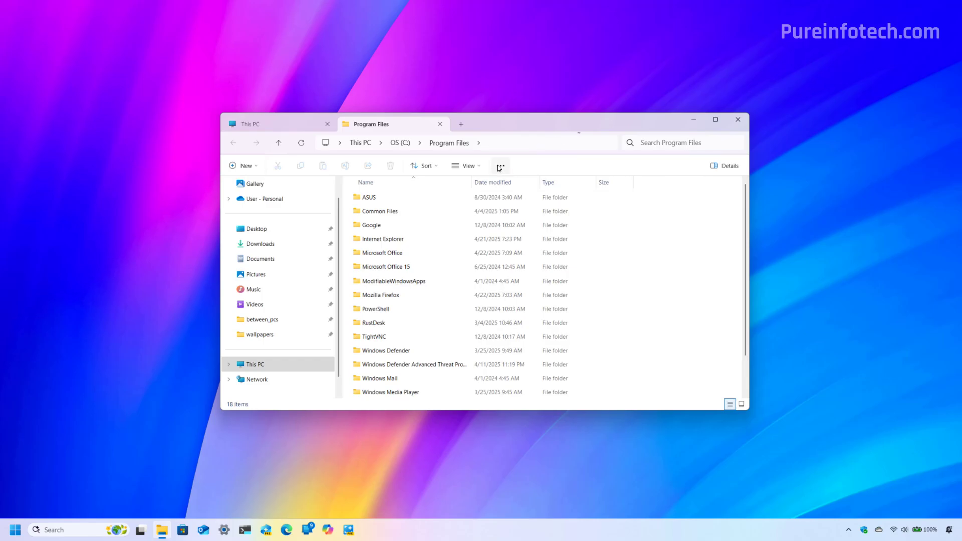
{"action": "left_click", "coordinate": [462, 271]}
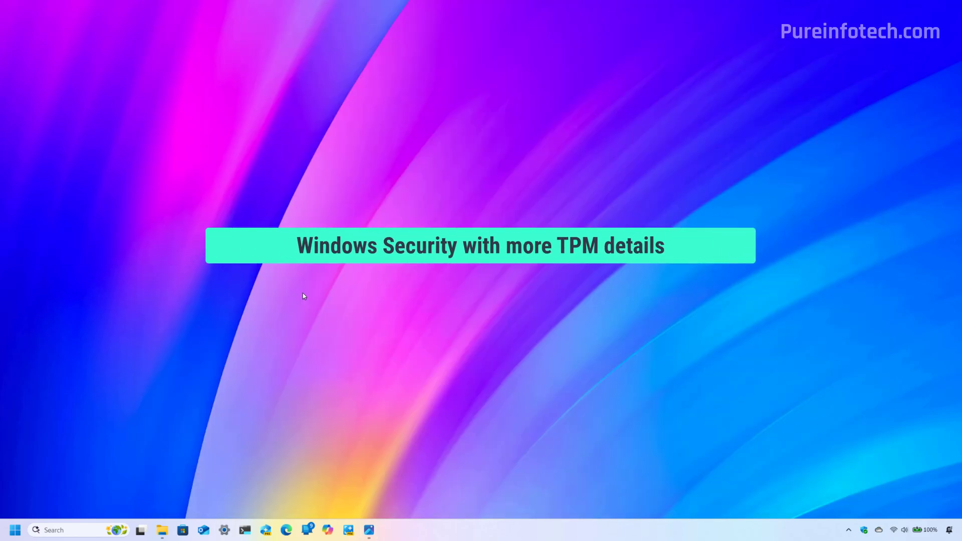
Step: Launch Windows Security and view the TPM security processor details under Device security
{"action": "key", "text": "super"}
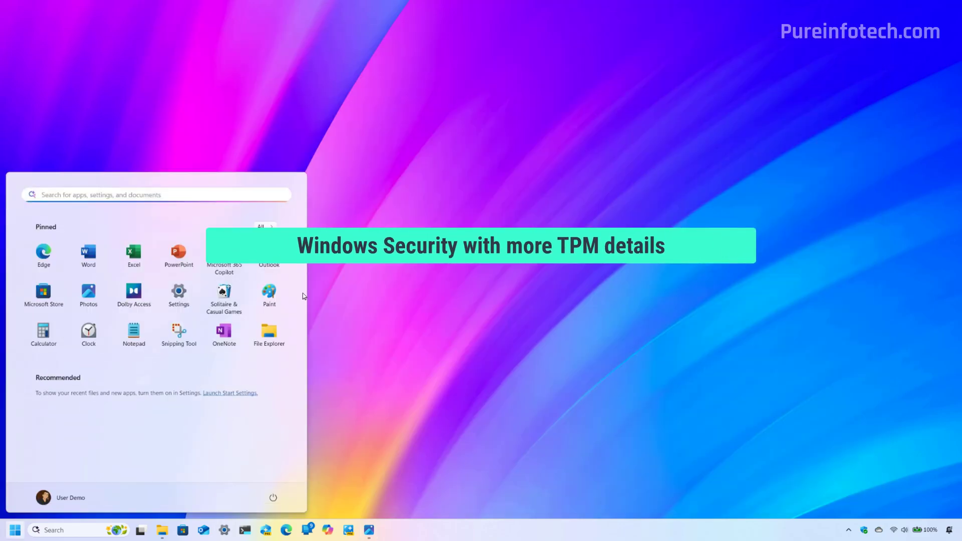
{"action": "key", "text": "Escape"}
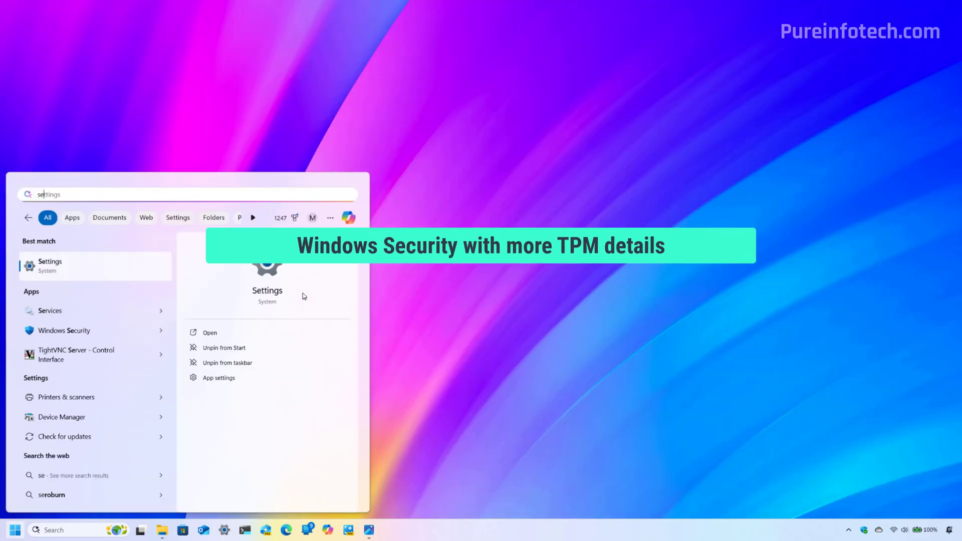
{"action": "type", "text": "c"}
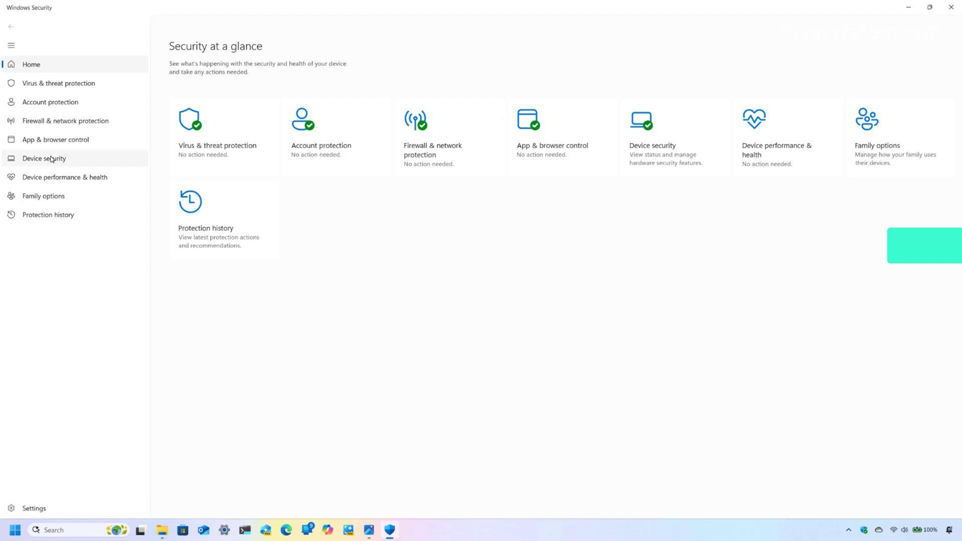
{"action": "left_click", "coordinate": [100, 159]}
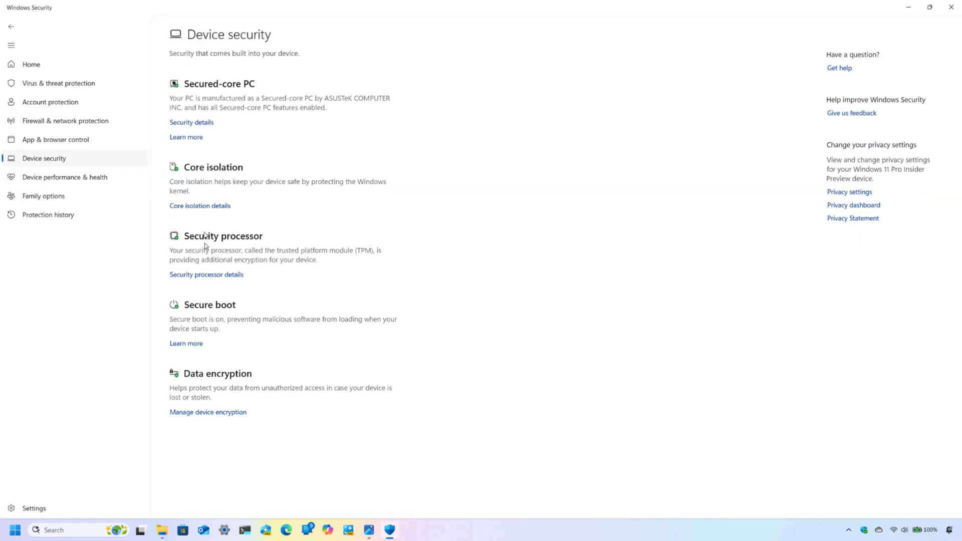
{"action": "left_click", "coordinate": [203, 275]}
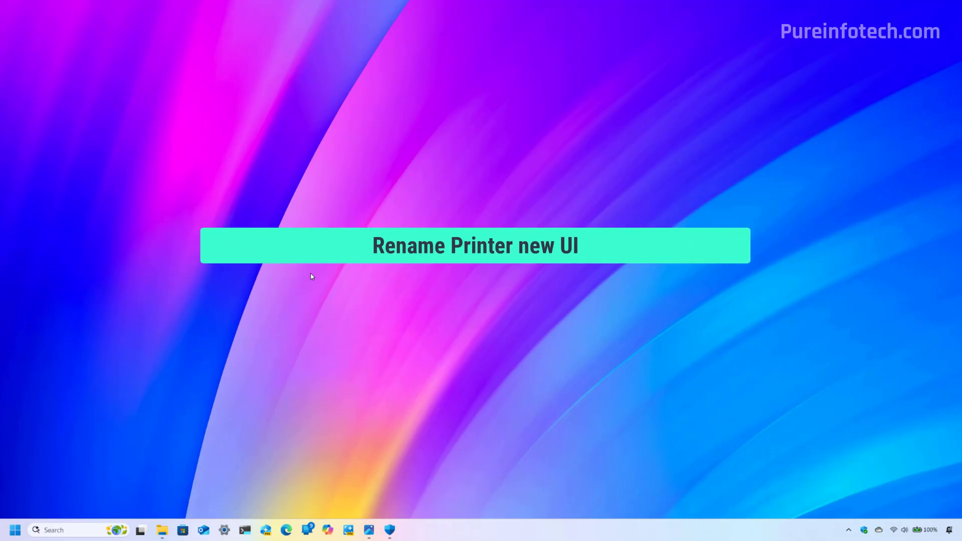
Step: Open Microsoft Print to PDF under Bluetooth & devices > Printers & scanners and bring up its Rename dialog
{"action": "left_click", "coordinate": [225, 530]}
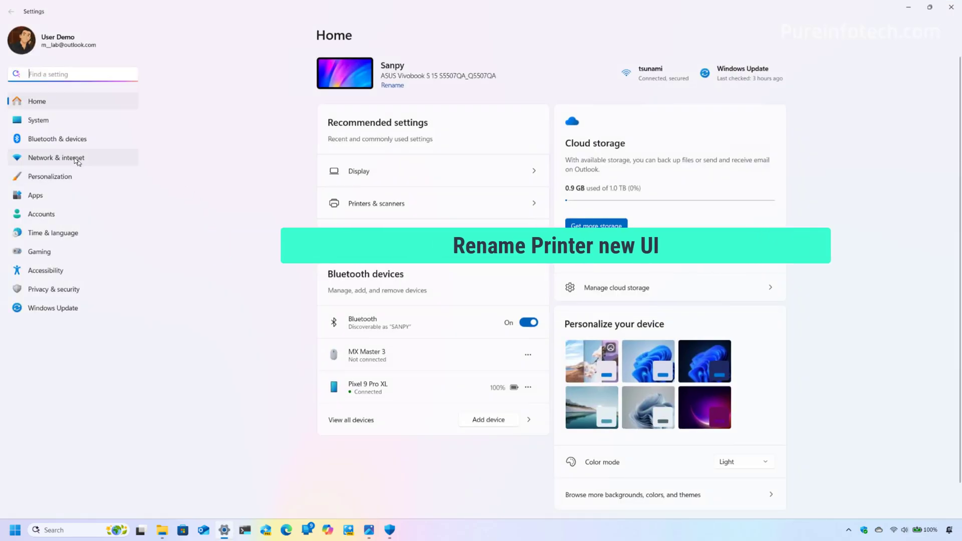
{"action": "left_click", "coordinate": [57, 141]}
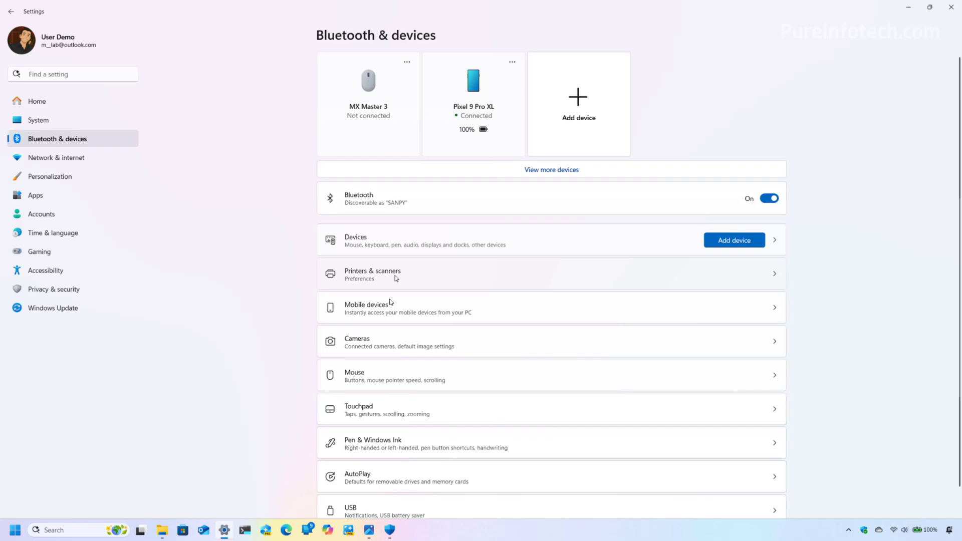
{"action": "left_click", "coordinate": [396, 274]}
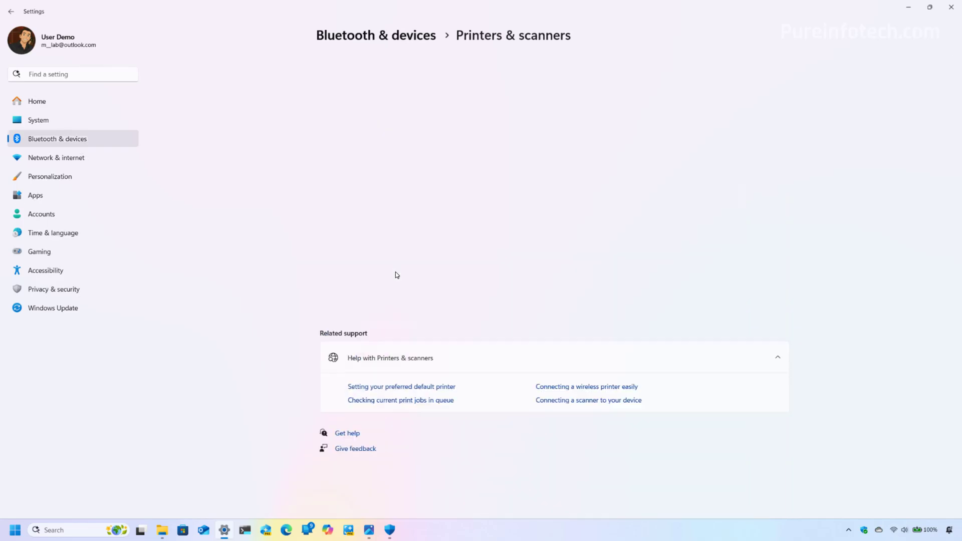
{"action": "left_click", "coordinate": [422, 109]}
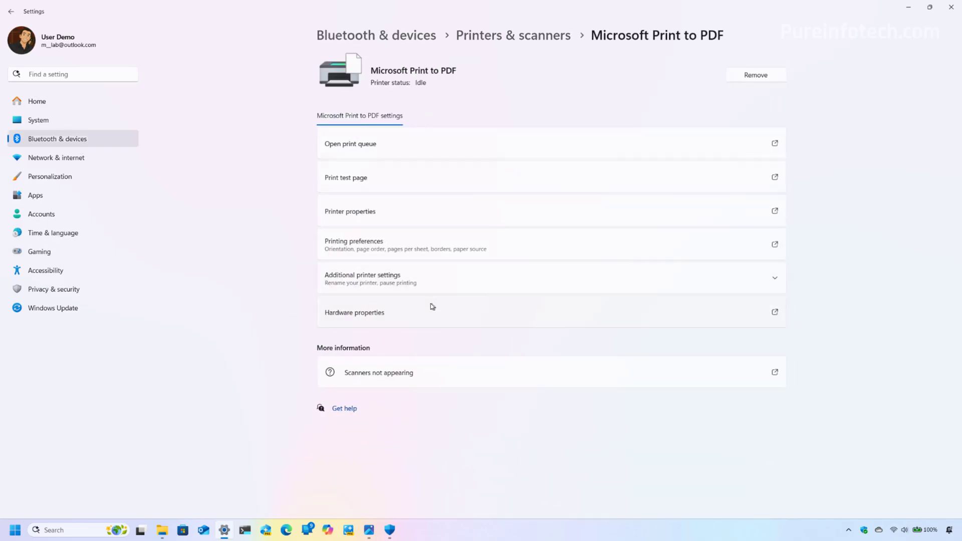
{"action": "left_click", "coordinate": [415, 282]}
{"action": "left_click", "coordinate": [734, 305]}
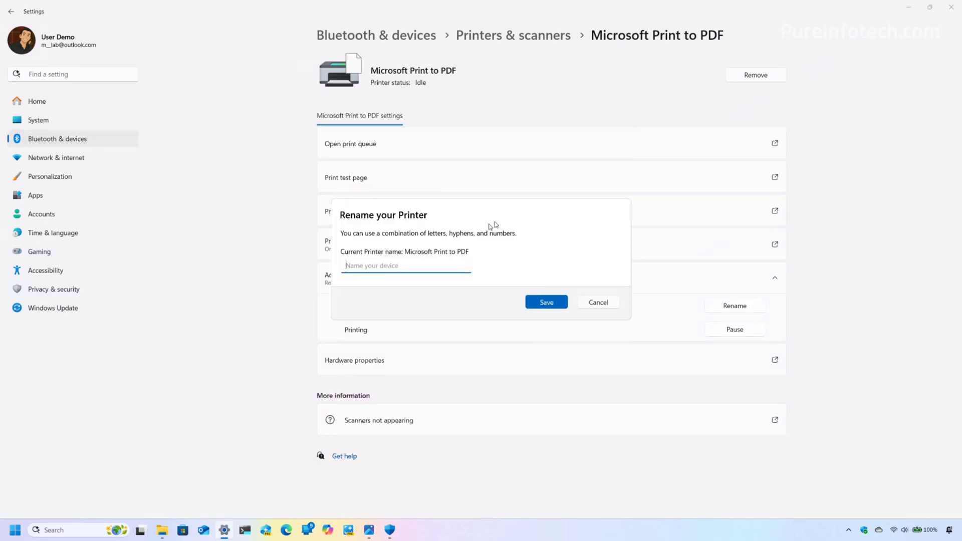